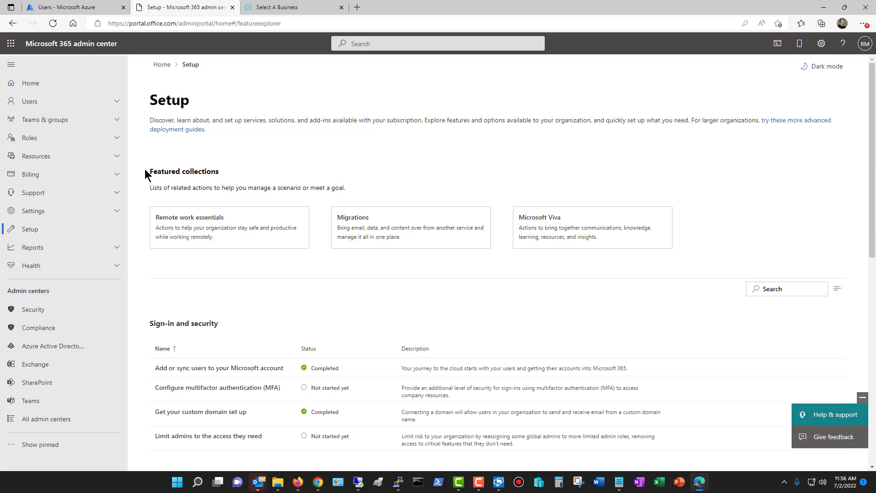
# - Open the Domains settings and start adding a new domain
pyautogui.click(45, 211)
pyautogui.click(36, 227)
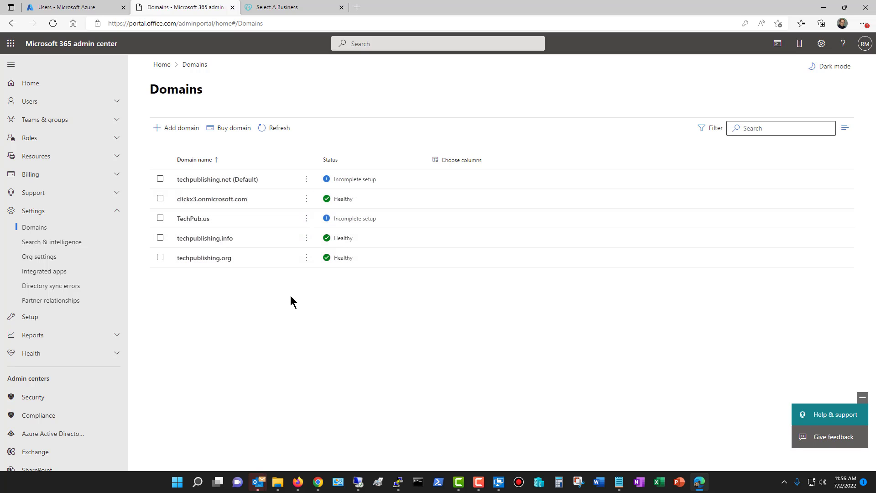
pyautogui.click(186, 129)
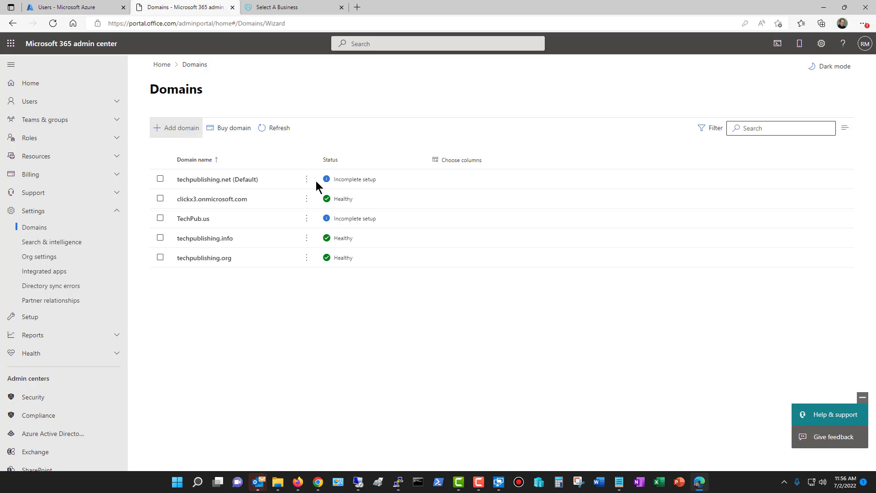
# - Check the domains owned at GoDaddy and submit pacinfosys.com as the domain name in the Microsoft 365 admin center
pyautogui.click(287, 12)
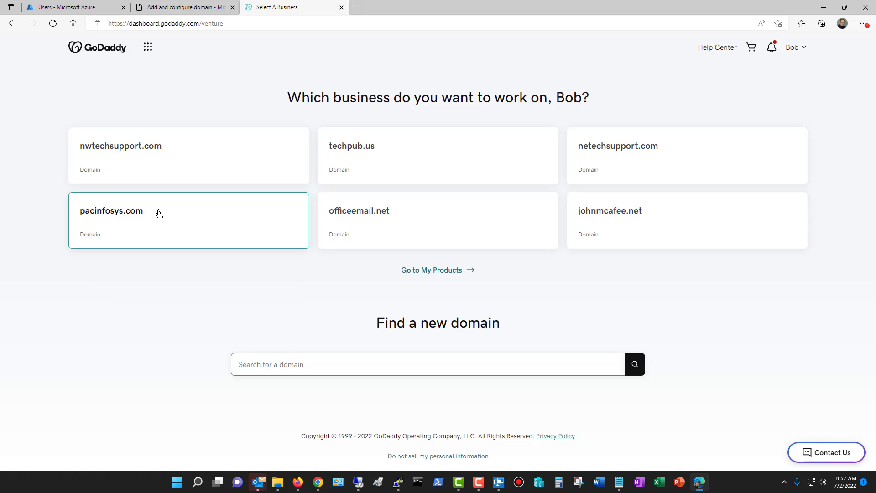
pyautogui.moveTo(157, 215); pyautogui.dragTo(203, 141)
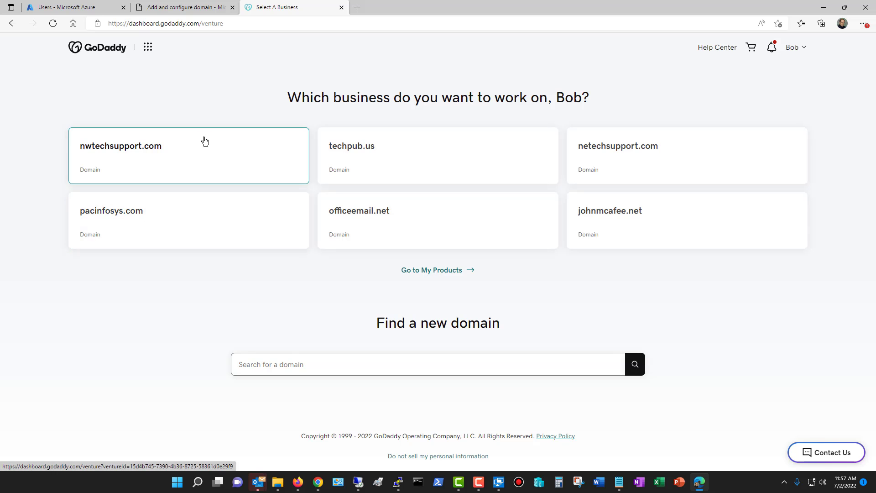
pyautogui.click(179, 9)
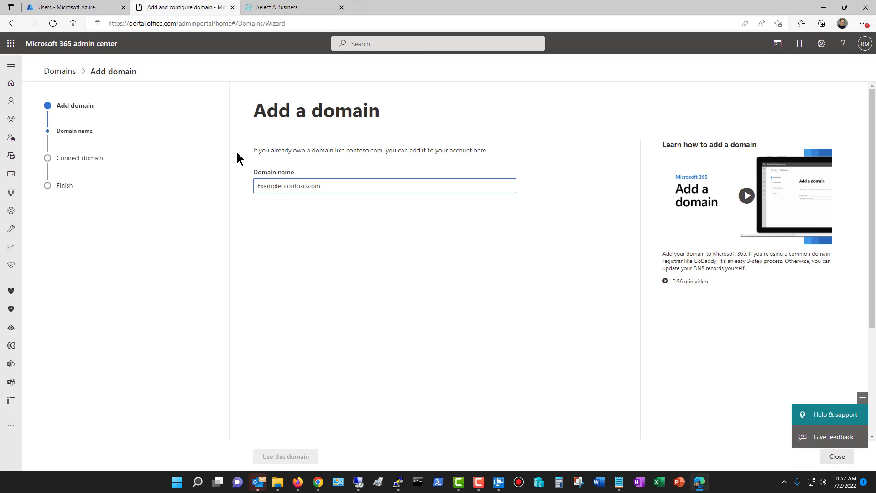
pyautogui.write('pacinfosys.com')
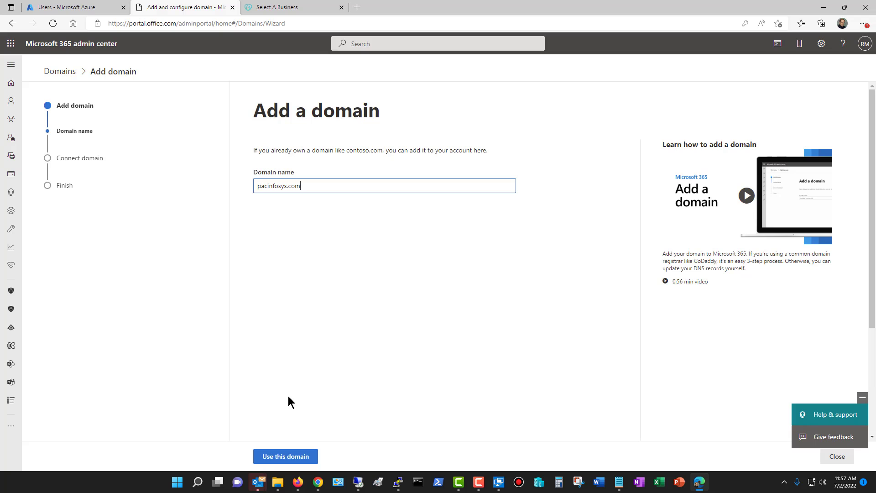
pyautogui.click(284, 457)
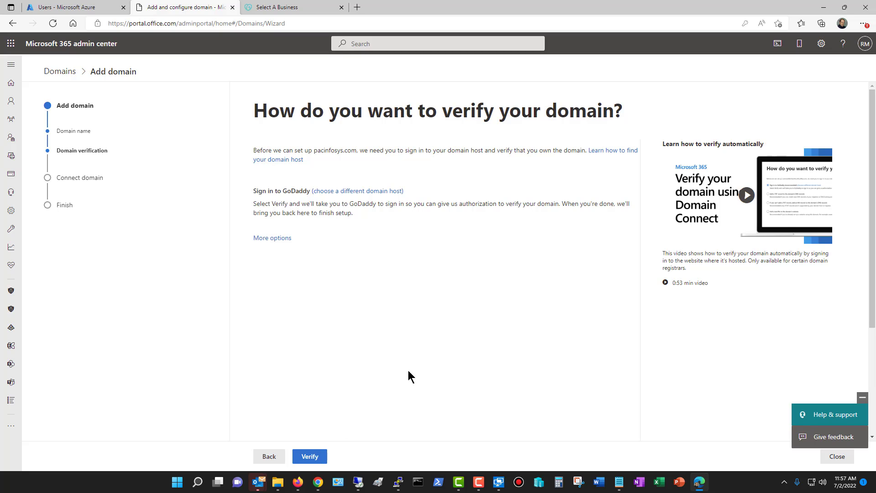
# - Try Network Solutions as the domain host, examine its TXT verification record, and return to the verification options
pyautogui.click(377, 192)
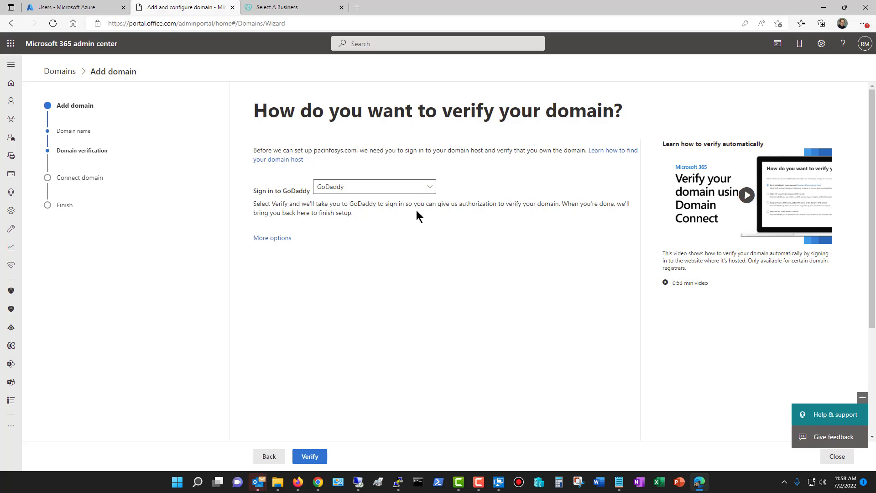
pyautogui.click(422, 191)
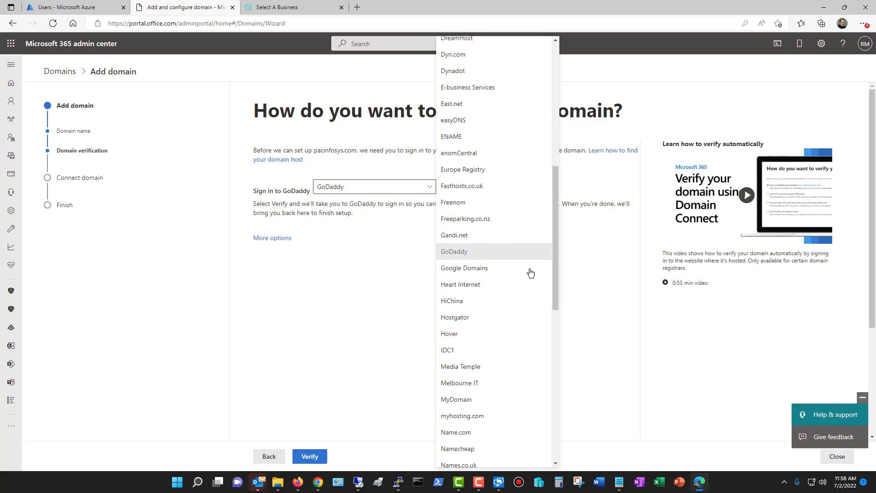
pyautogui.scroll(-10, 508, 300)
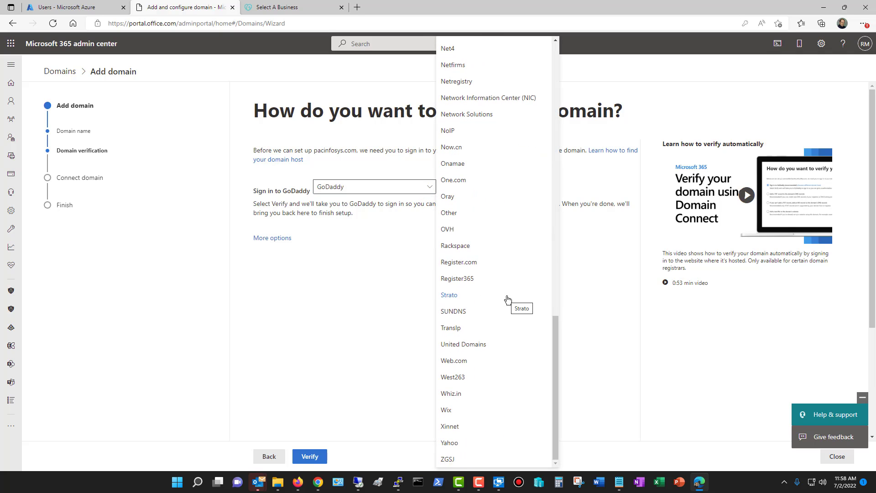
pyautogui.scroll(3, 507, 298)
pyautogui.click(468, 245)
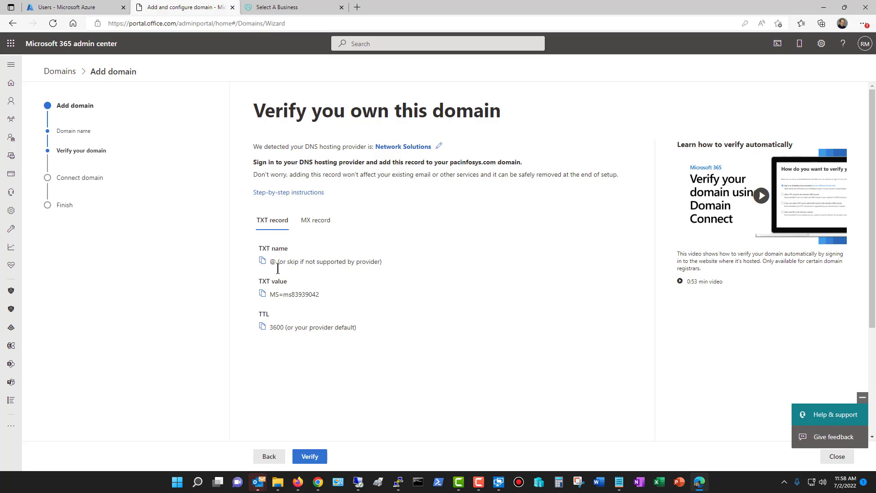
pyautogui.moveTo(272, 293); pyautogui.dragTo(341, 292)
pyautogui.click(350, 287)
pyautogui.click(266, 459)
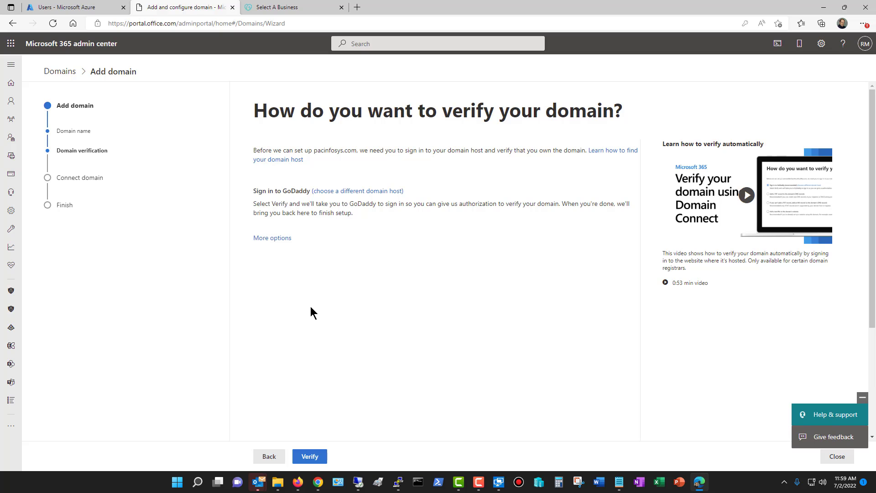
# - Verify ownership of pacinfosys.com by authorizing Microsoft at GoDaddy, and choose to let Microsoft add the DNS records
pyautogui.click(310, 457)
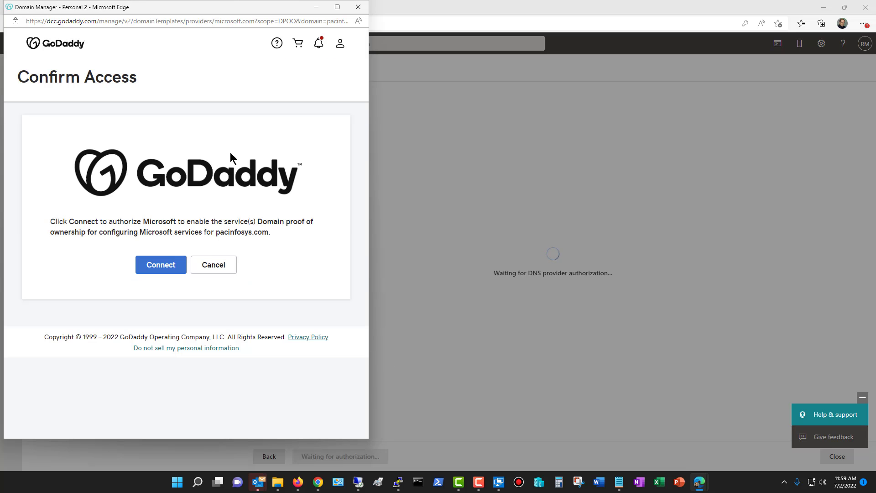
pyautogui.click(160, 265)
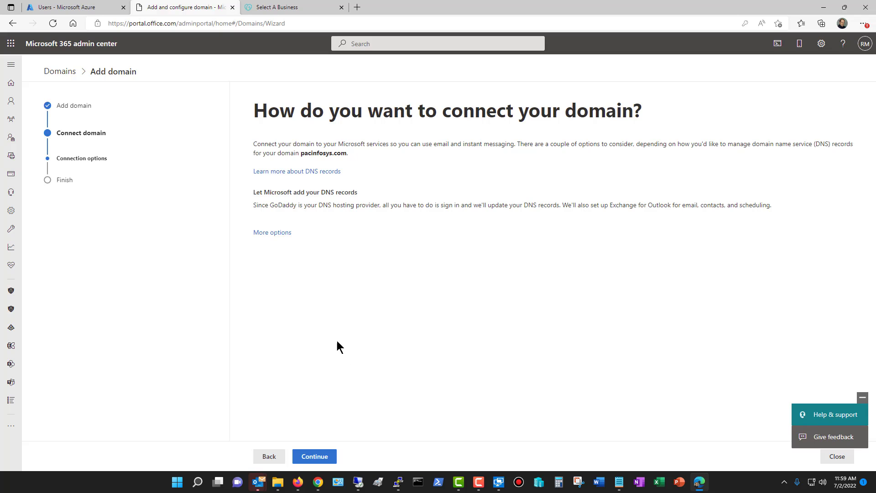
pyautogui.click(275, 234)
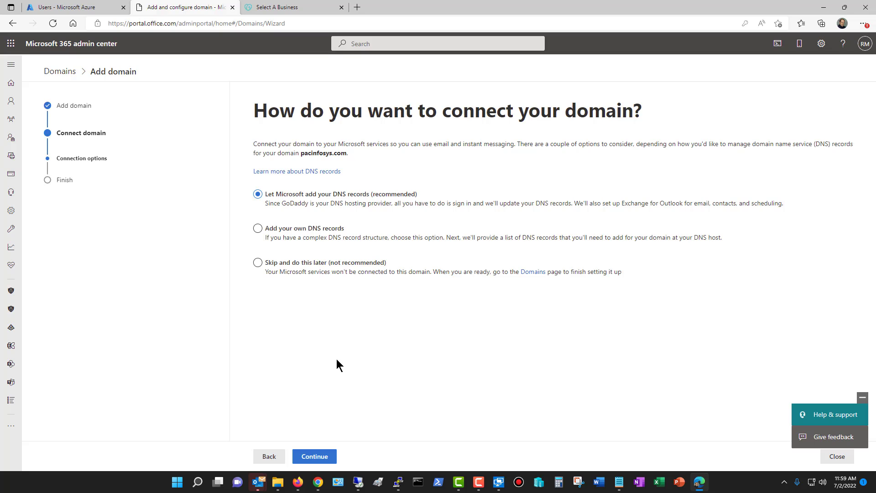
pyautogui.click(322, 458)
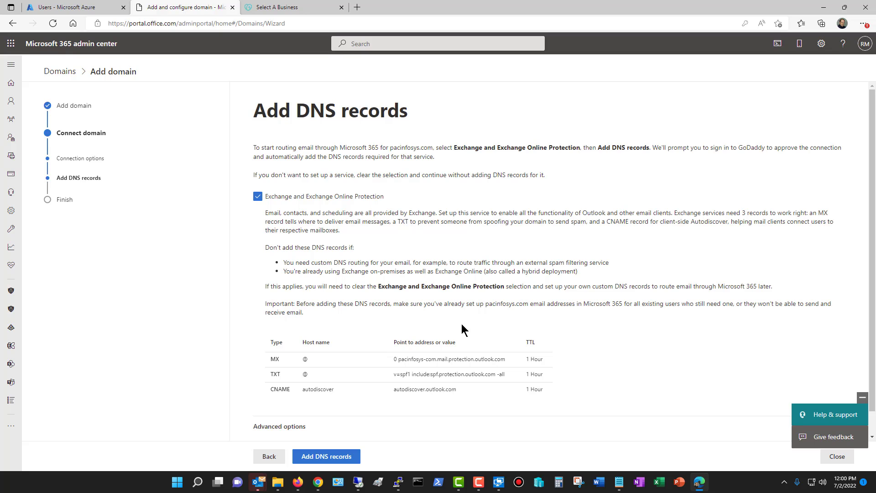
# - Add the Exchange and Exchange Online Protection DNS records with GoDaddy authorization and finish the domain setup
pyautogui.click(257, 196)
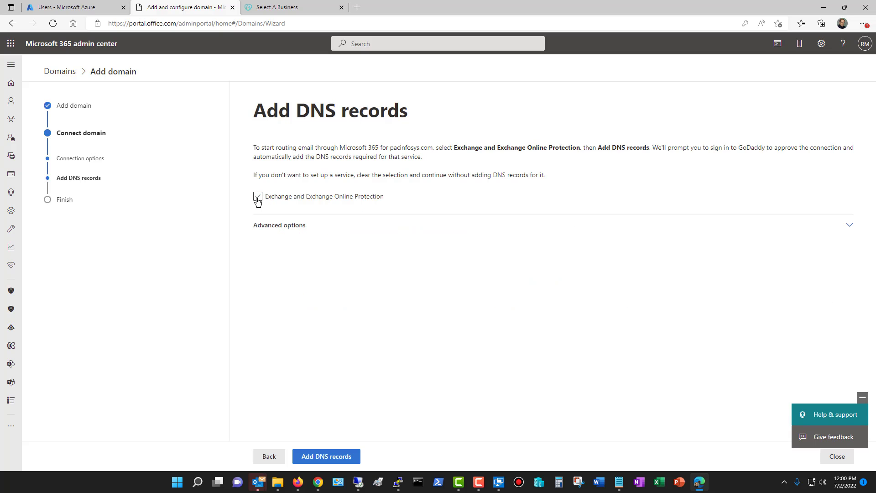
pyautogui.click(258, 197)
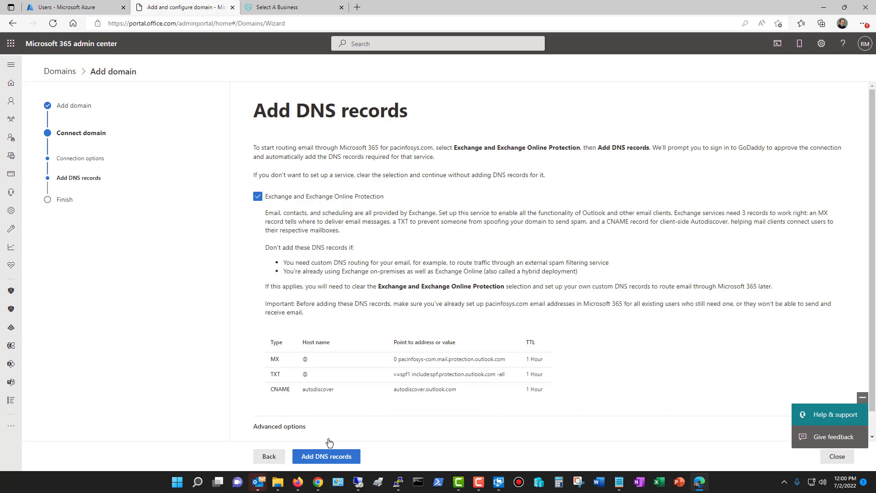
pyautogui.click(331, 456)
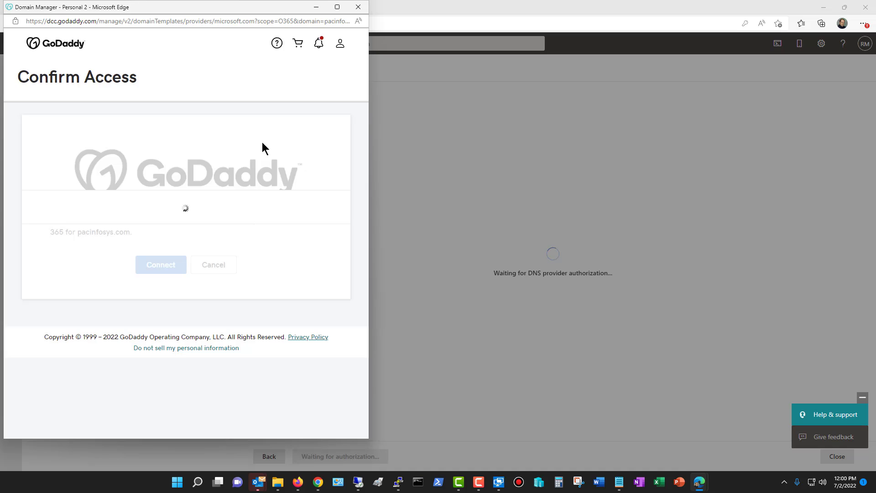
pyautogui.click(160, 263)
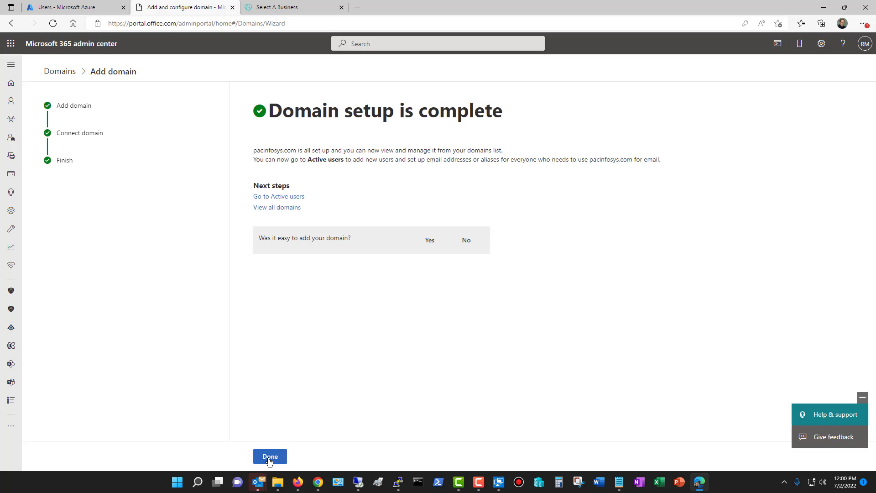
pyautogui.click(270, 457)
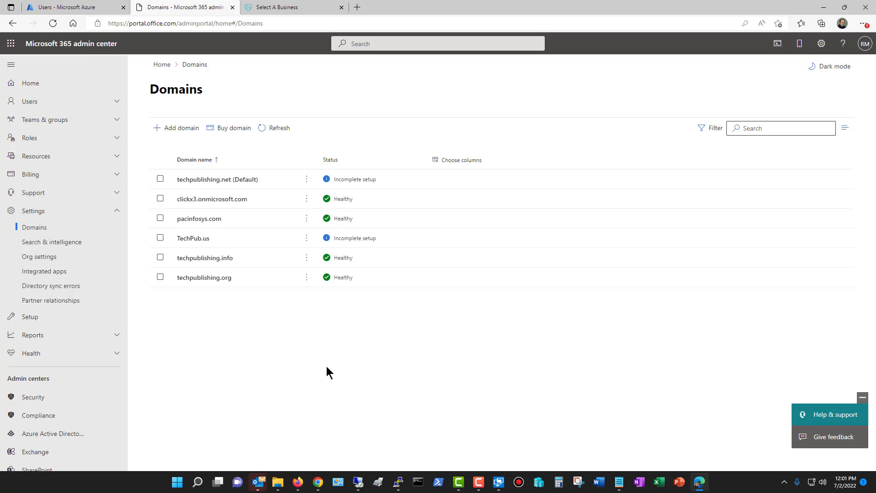
# - Start creating a new user in the Azure portal, entering the user name and choosing pacinfosys.com as its domain
pyautogui.click(87, 7)
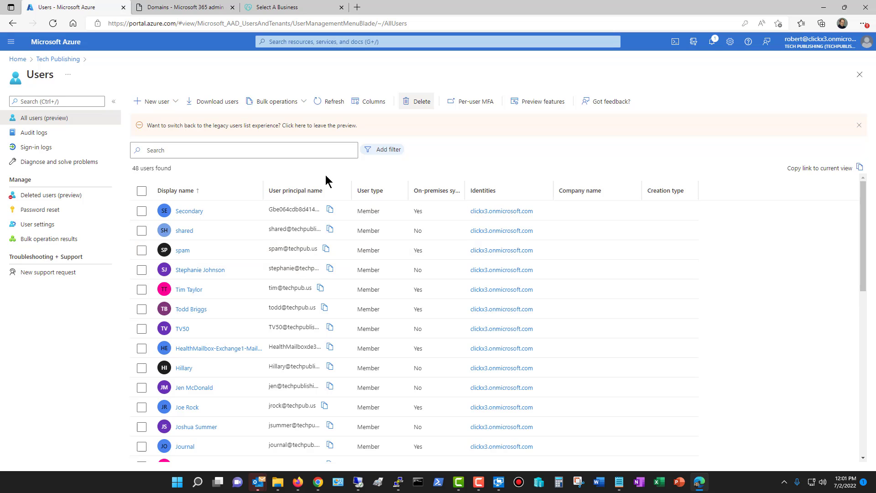
pyautogui.click(150, 102)
pyautogui.click(165, 118)
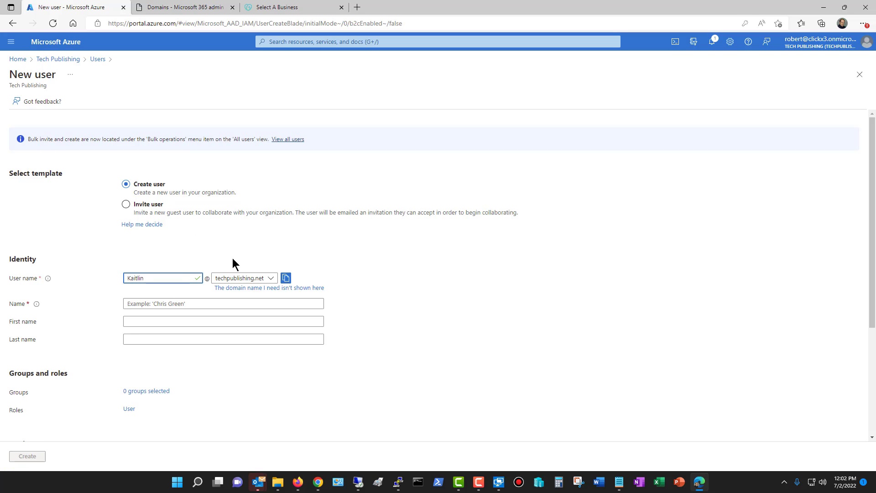
pyautogui.click(270, 281)
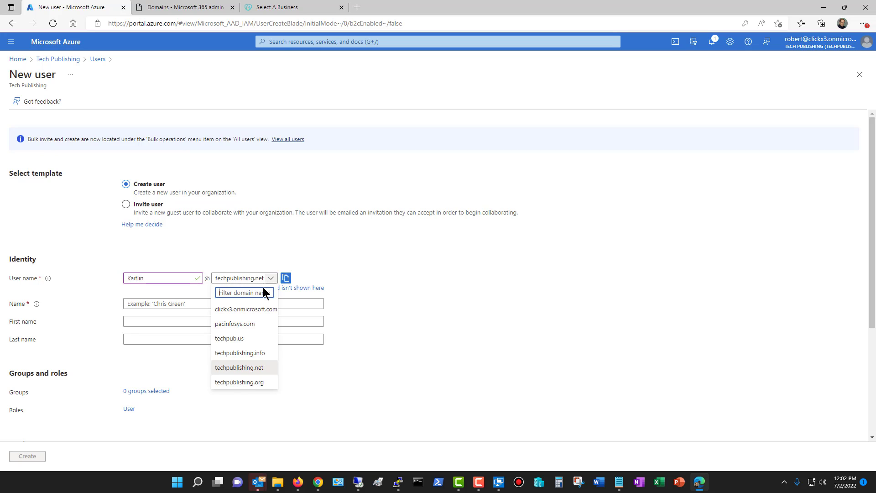
pyautogui.click(239, 323)
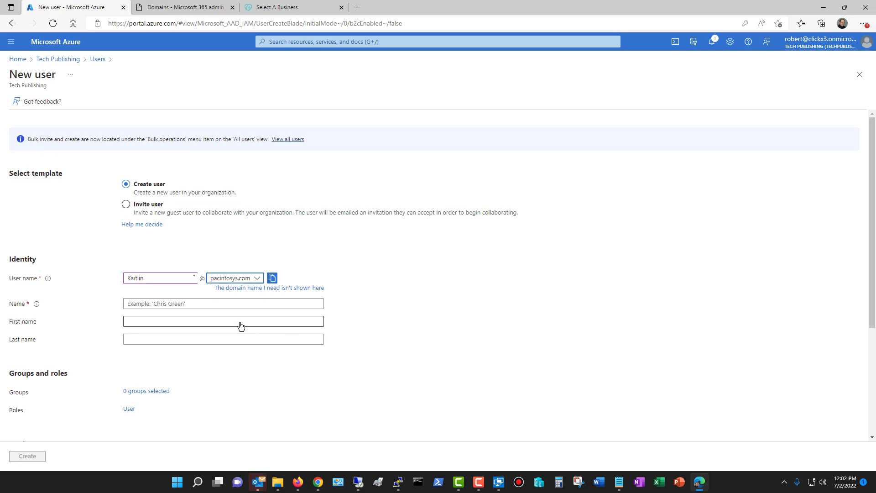
pyautogui.click(192, 304)
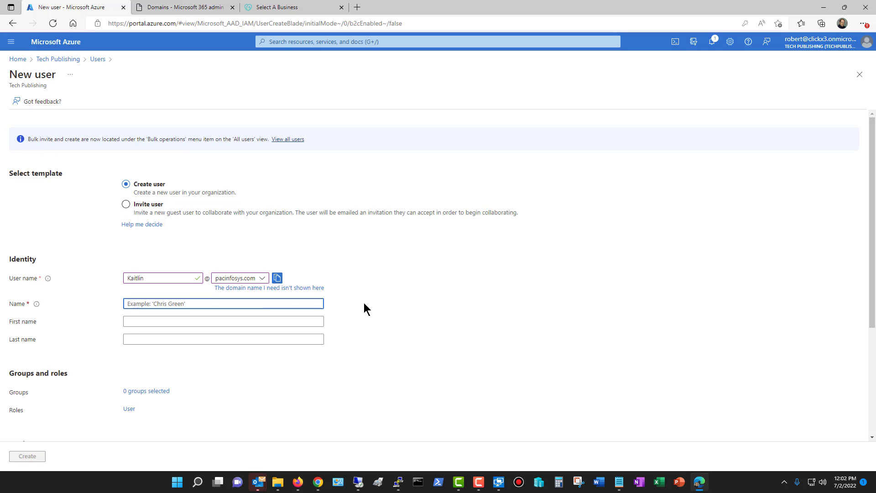
pyautogui.click(263, 278)
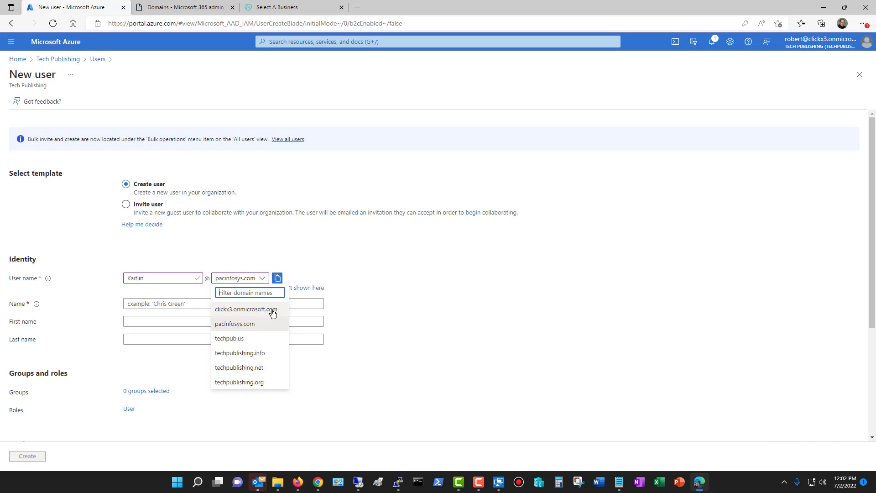
pyautogui.click(378, 277)
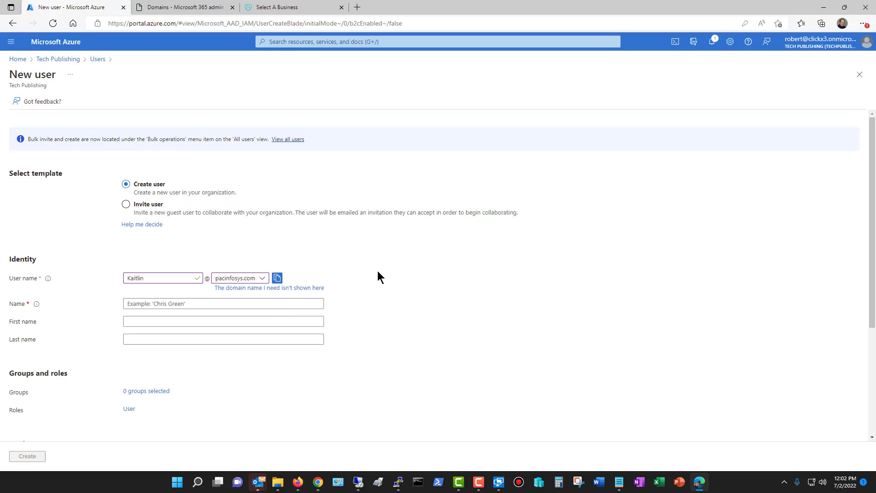
# - Fill in the user's full, first and last names, set the usage location to United States, and create the account
pyautogui.click(169, 303)
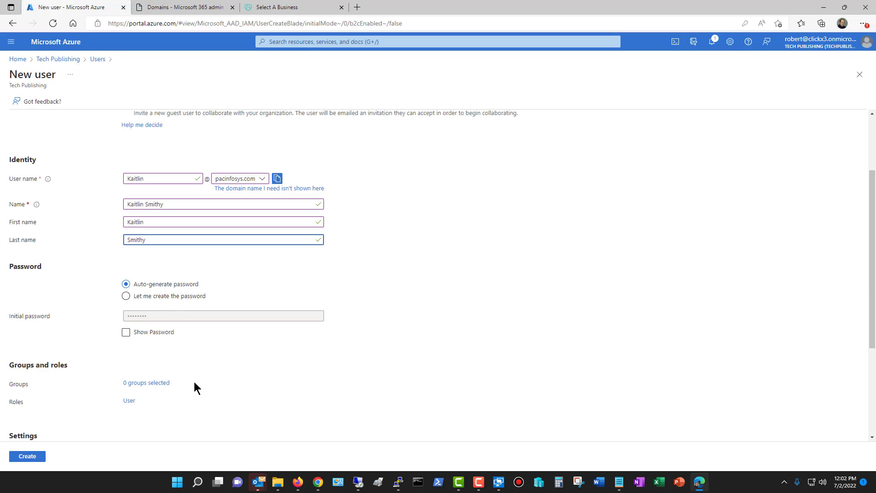
pyautogui.scroll(-4, 194, 383)
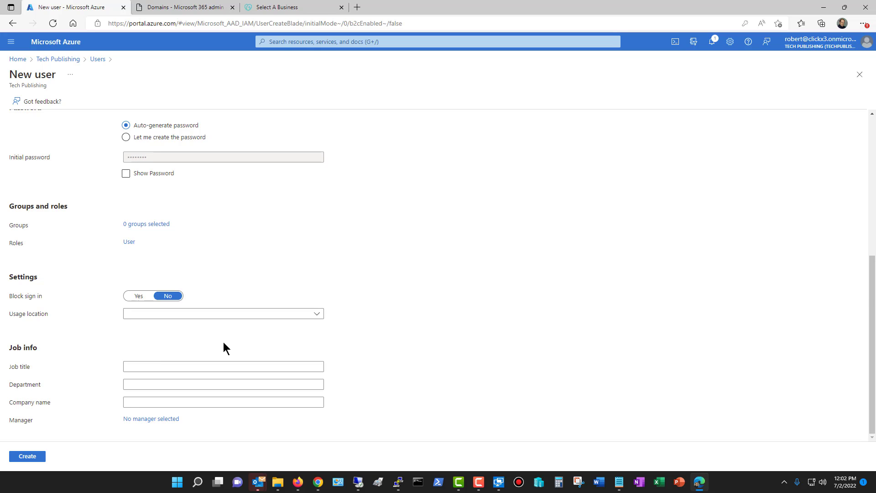
pyautogui.click(300, 315)
pyautogui.moveTo(320, 101); pyautogui.dragTo(327, 273)
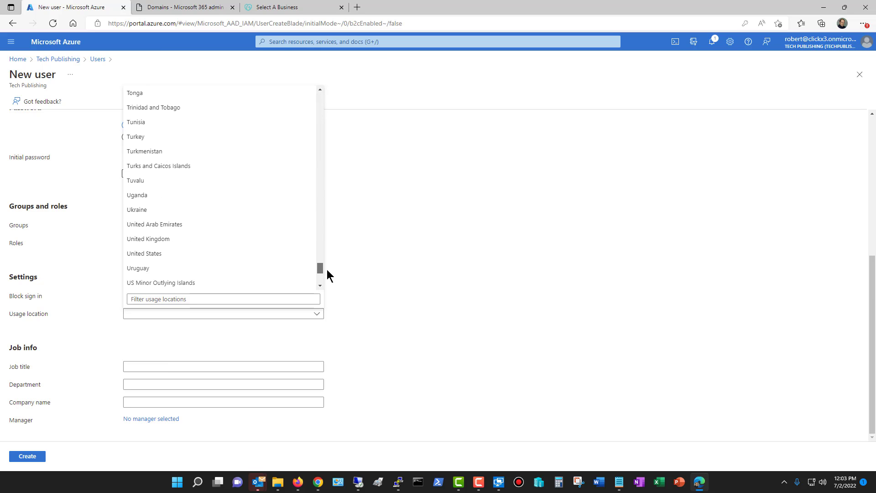
pyautogui.click(200, 255)
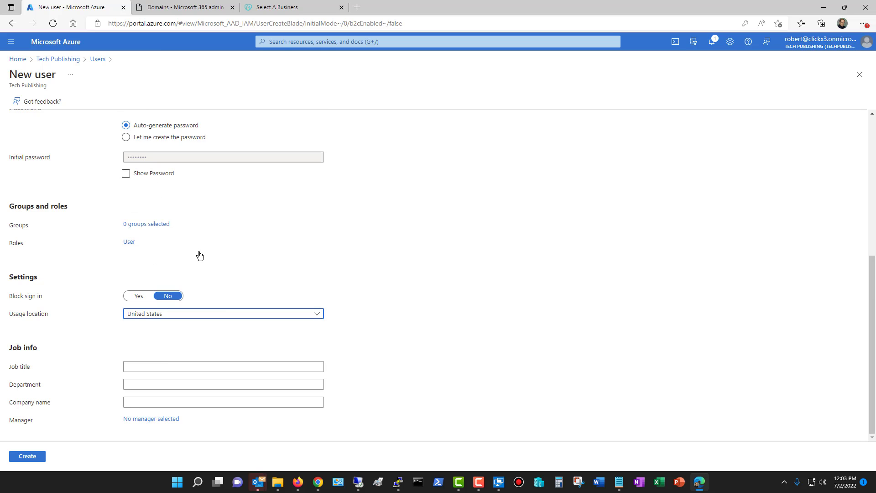
pyautogui.click(28, 456)
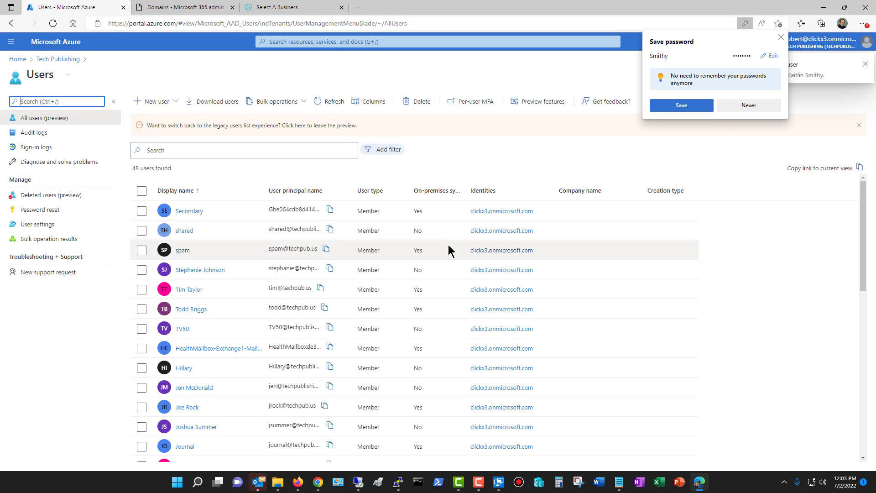
pyautogui.click(781, 37)
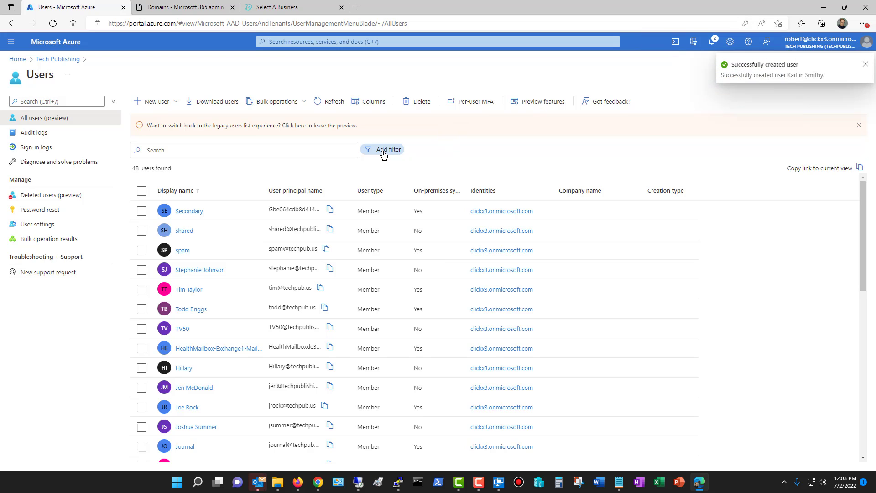
# - Switch to the Microsoft 365 admin center, go to its home page, and expand the Users section
pyautogui.click(178, 10)
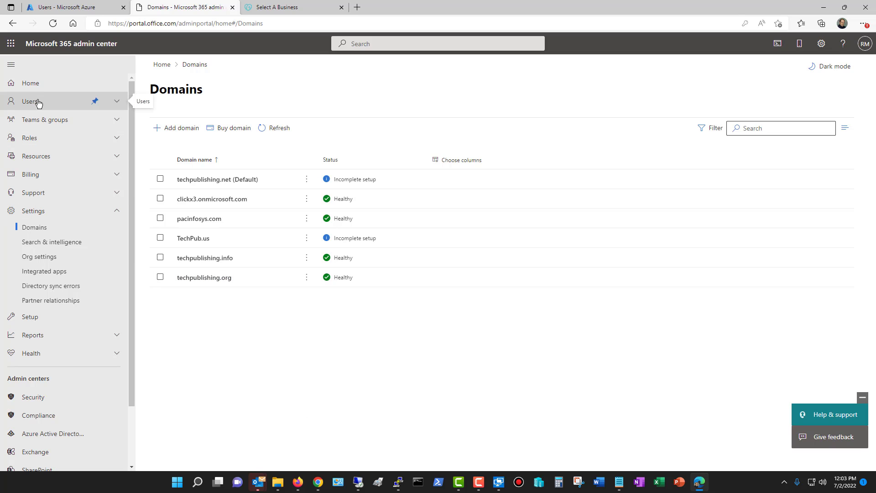
pyautogui.click(39, 85)
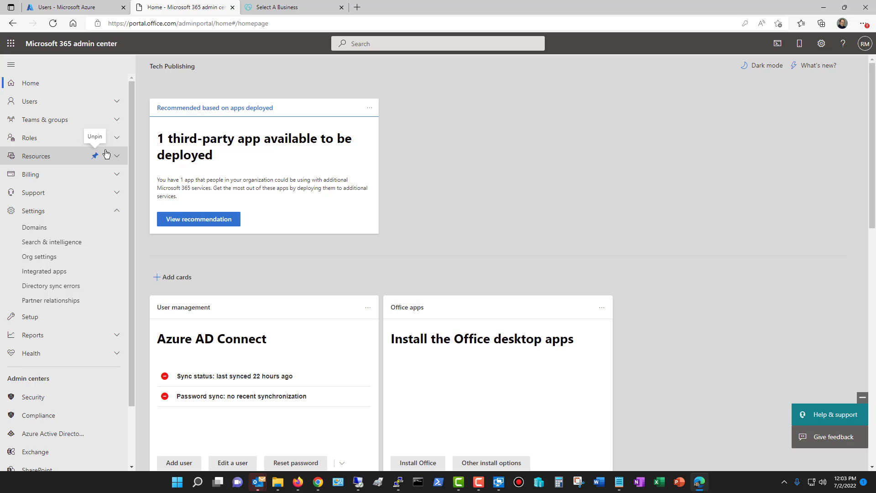
pyautogui.click(93, 12)
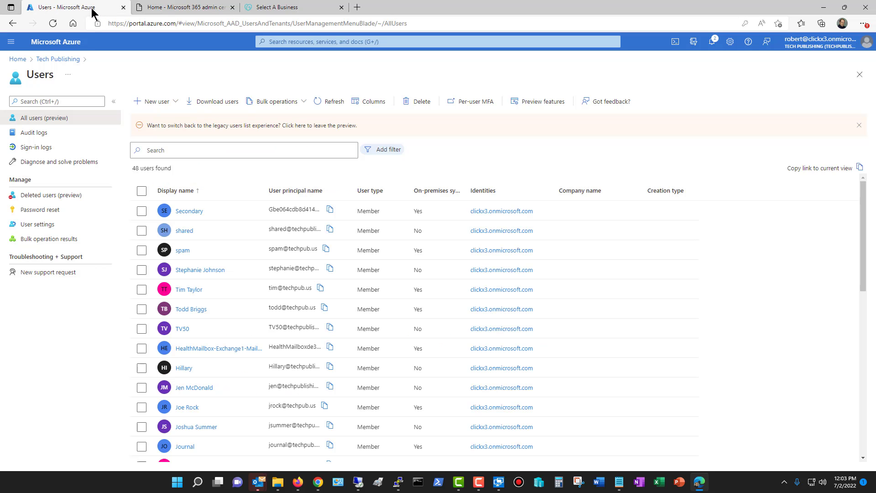
pyautogui.click(178, 12)
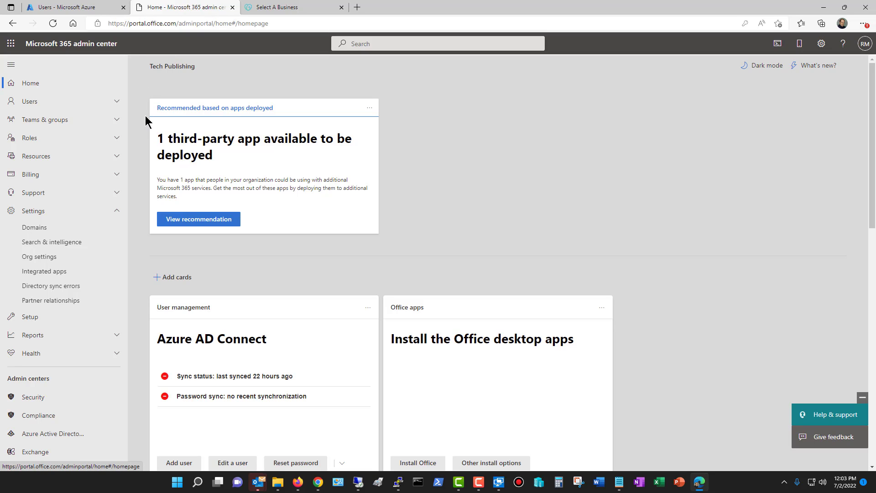
pyautogui.click(70, 105)
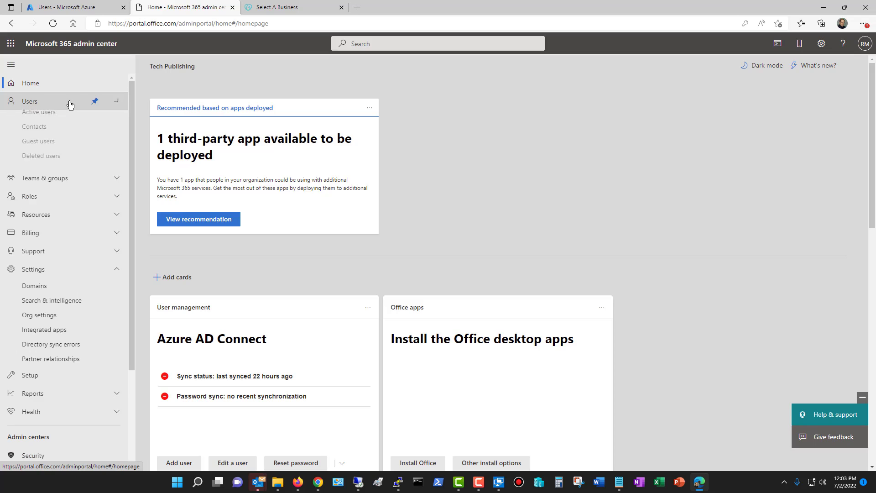
pyautogui.click(70, 105)
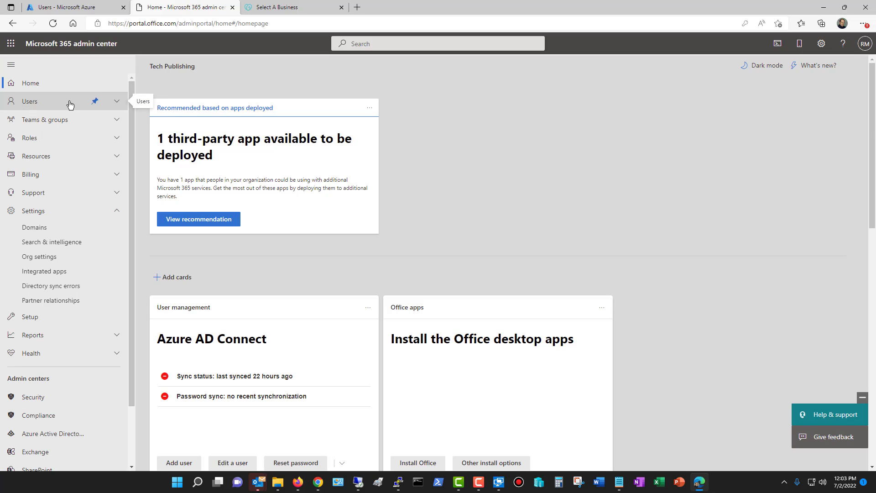
pyautogui.click(70, 104)
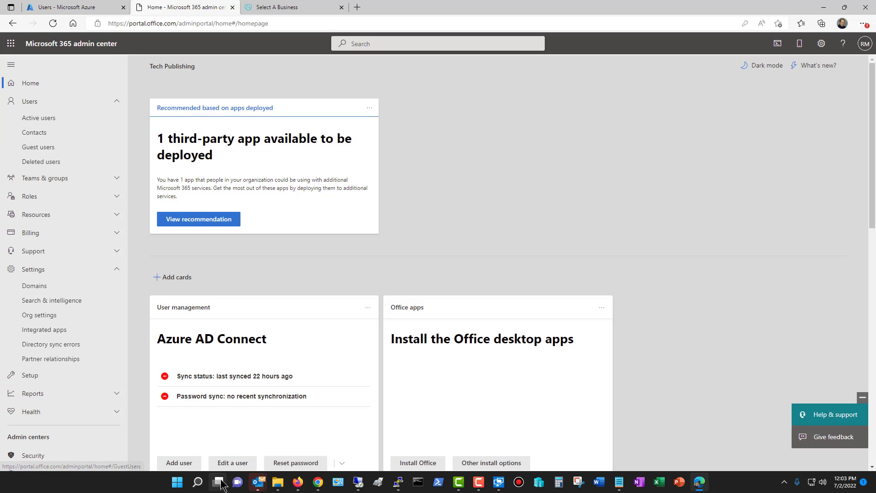
# - Look up the newly created pacinfosys.com user for editing, review the account's license options, and close the details
pyautogui.click(225, 463)
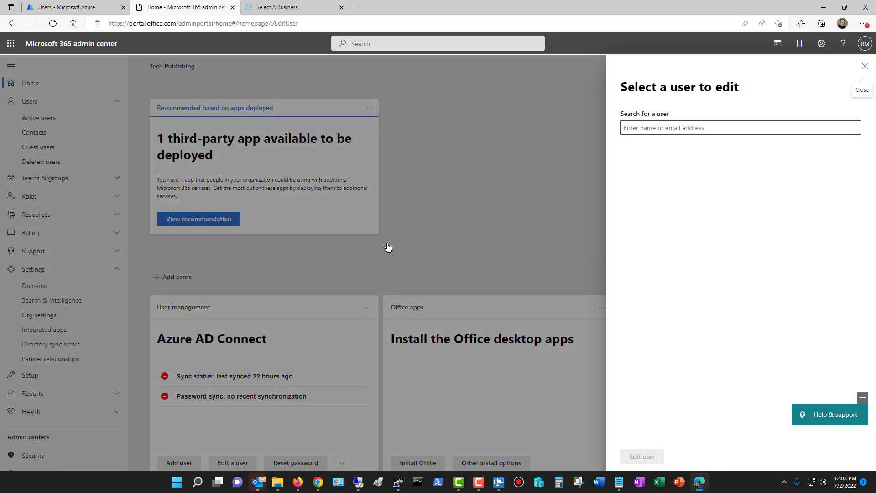
pyautogui.click(658, 128)
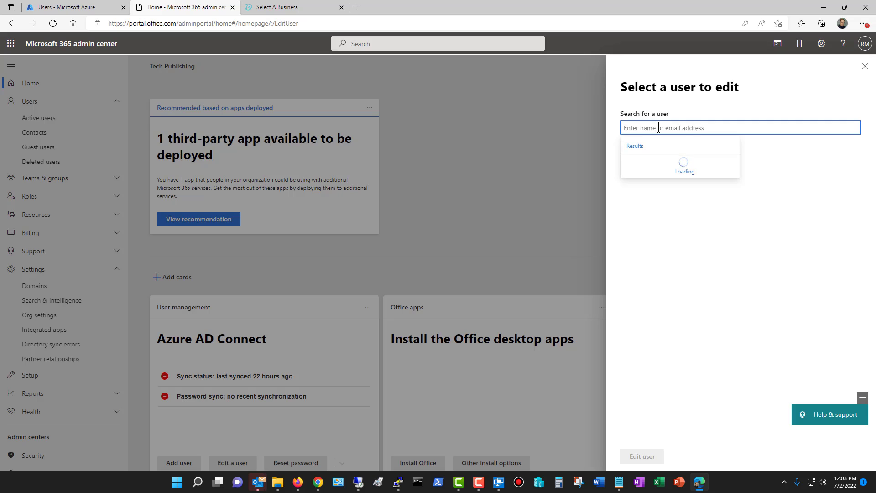
pyautogui.write('ka')
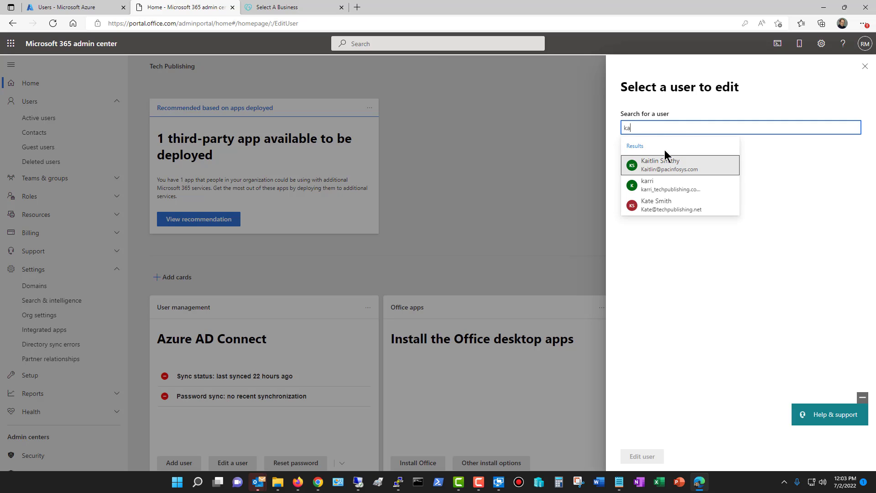
pyautogui.click(669, 165)
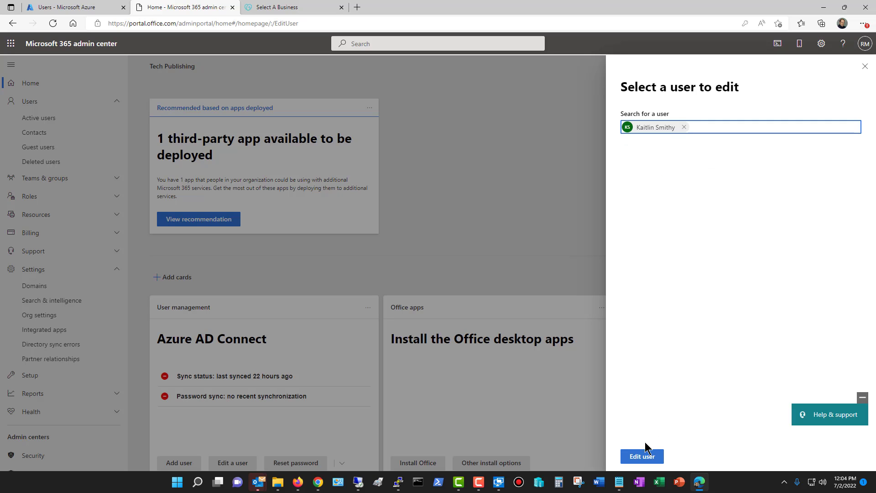
pyautogui.click(644, 456)
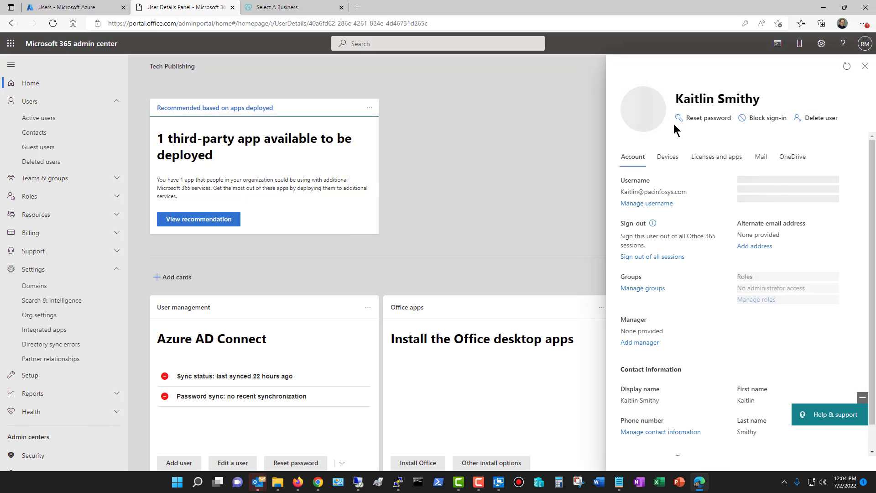
pyautogui.click(723, 158)
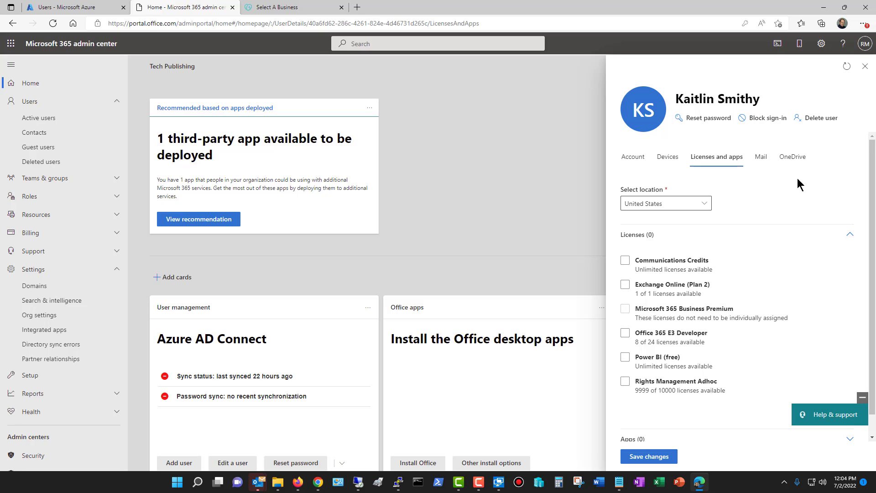
pyautogui.click(866, 69)
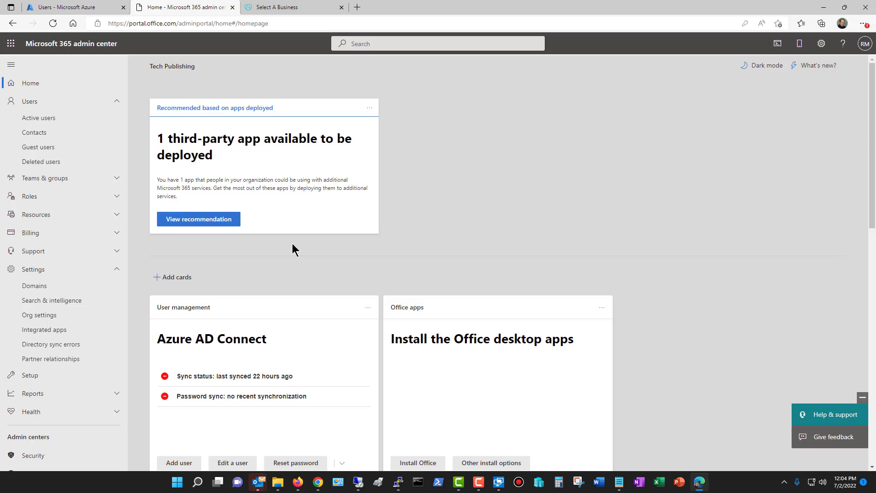
# - Expand the billing options and open Purchase services to see where licenses are bought
pyautogui.click(68, 239)
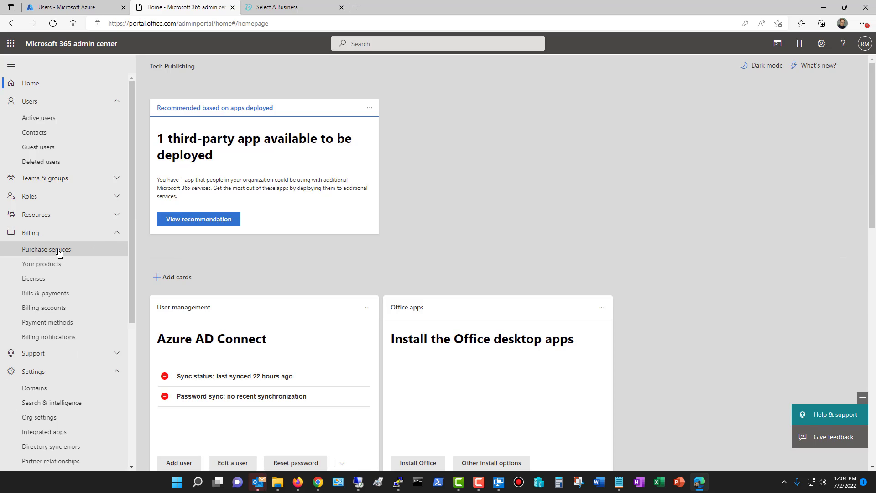
pyautogui.click(57, 249)
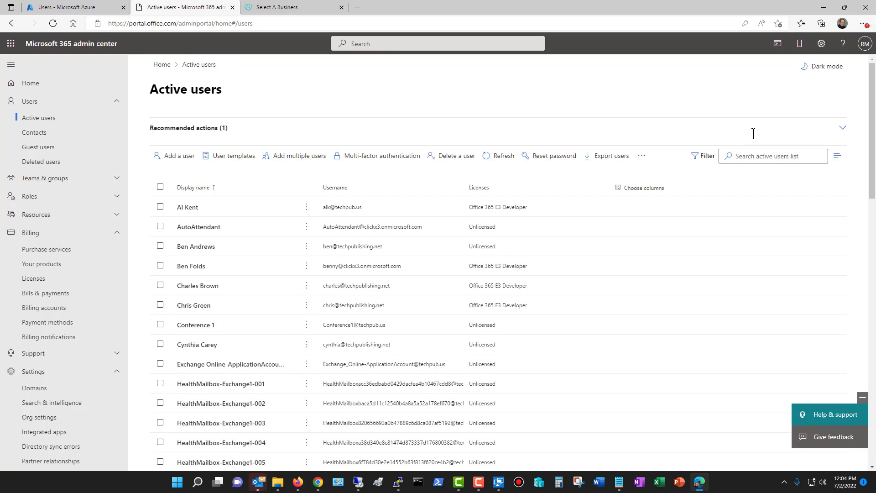
# - Find the newly created pacinfosys.com user among the active users, select the account, and open its details
pyautogui.click(755, 157)
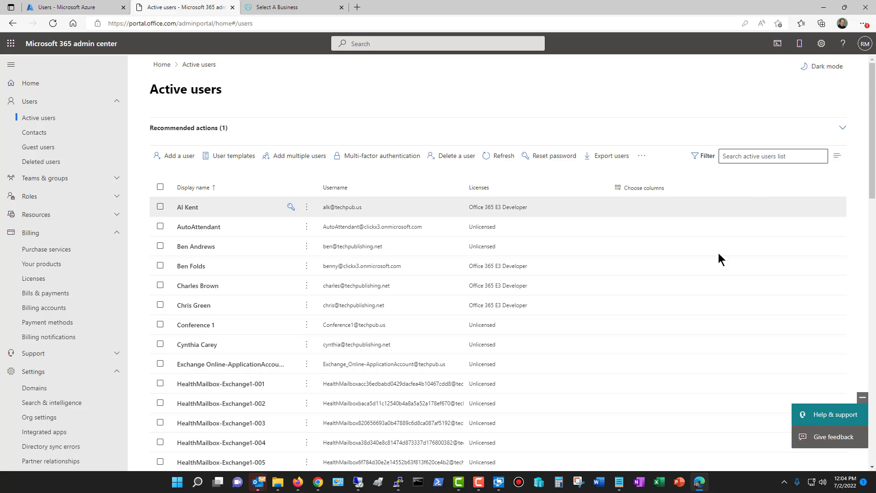
pyautogui.scroll(-8, 715, 260)
pyautogui.scroll(-3, 715, 267)
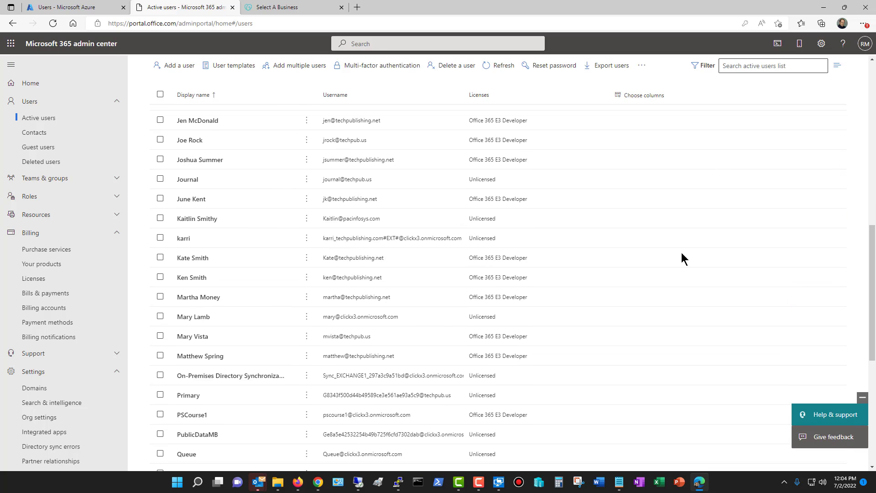
pyautogui.click(160, 221)
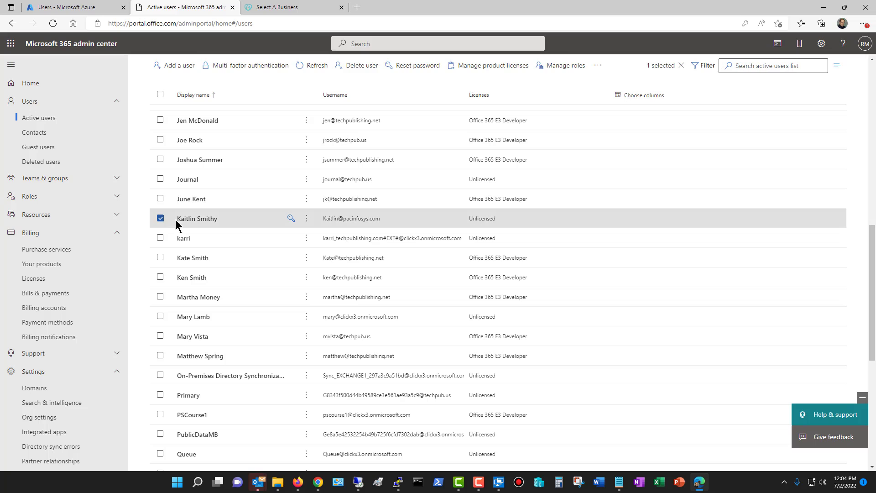
pyautogui.click(568, 218)
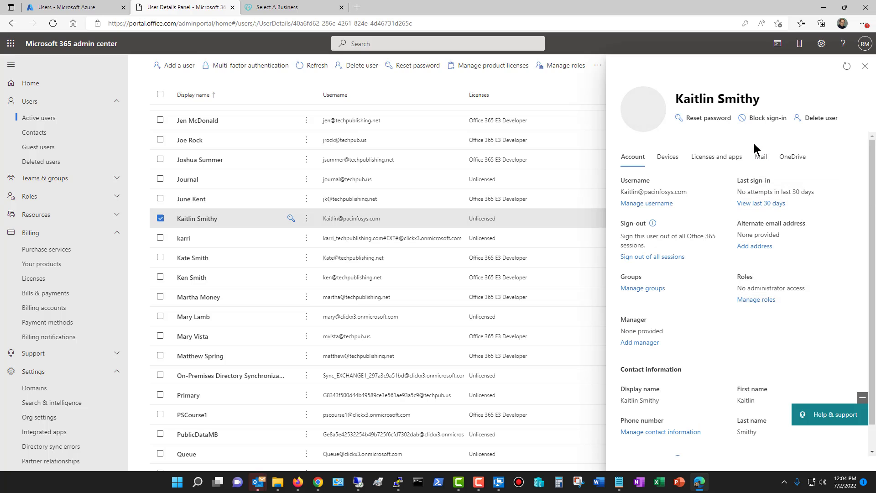
# - Assign the Office 365 E3 Developer license to the new pacinfosys.com user, save the changes, and close the details
pyautogui.click(717, 157)
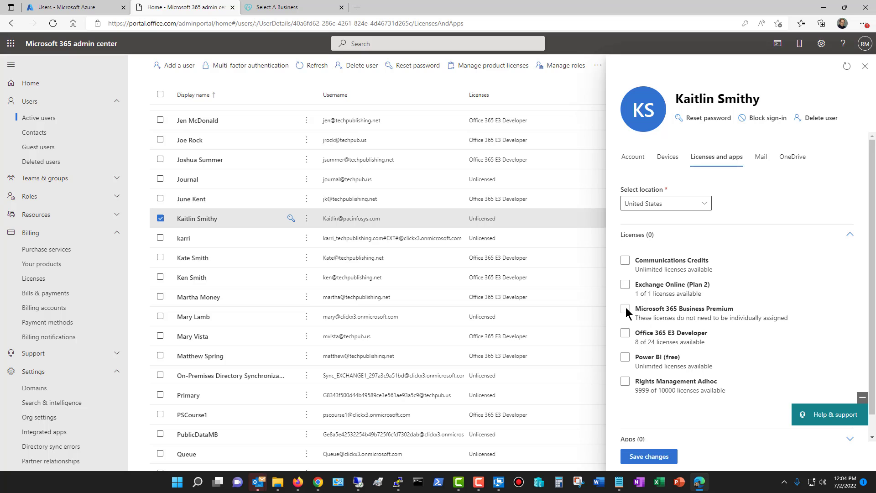
pyautogui.click(627, 335)
pyautogui.click(656, 455)
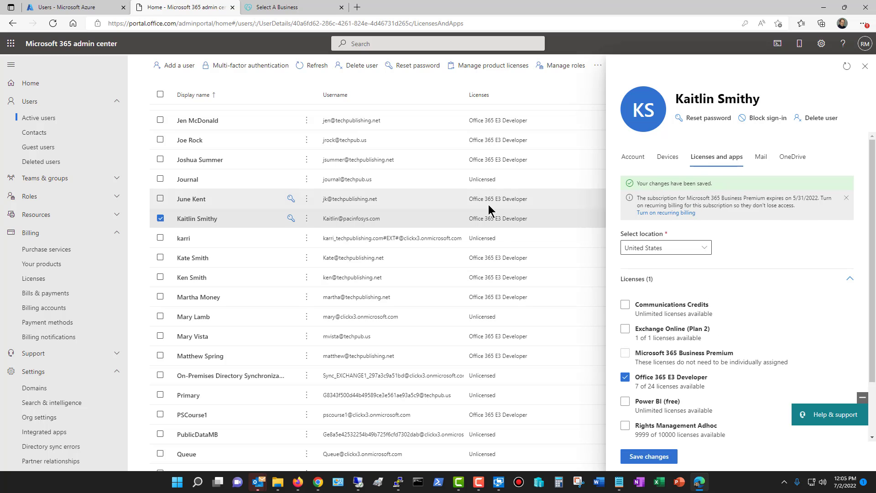
pyautogui.click(865, 66)
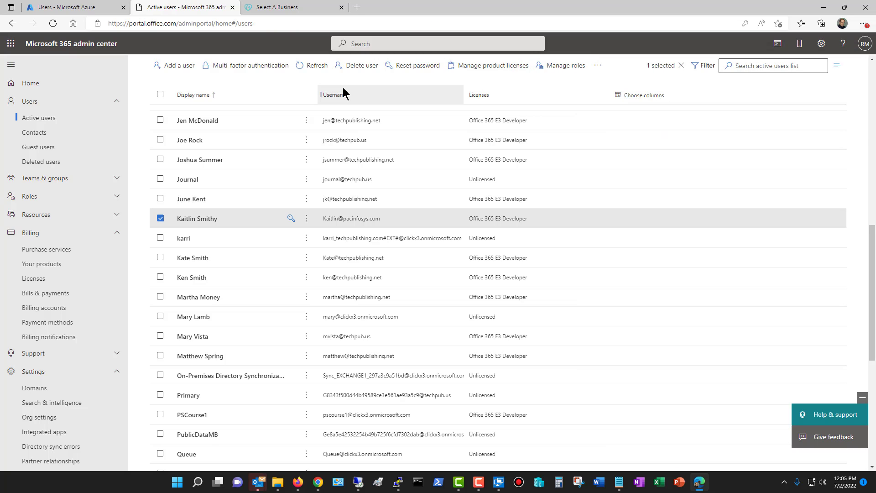